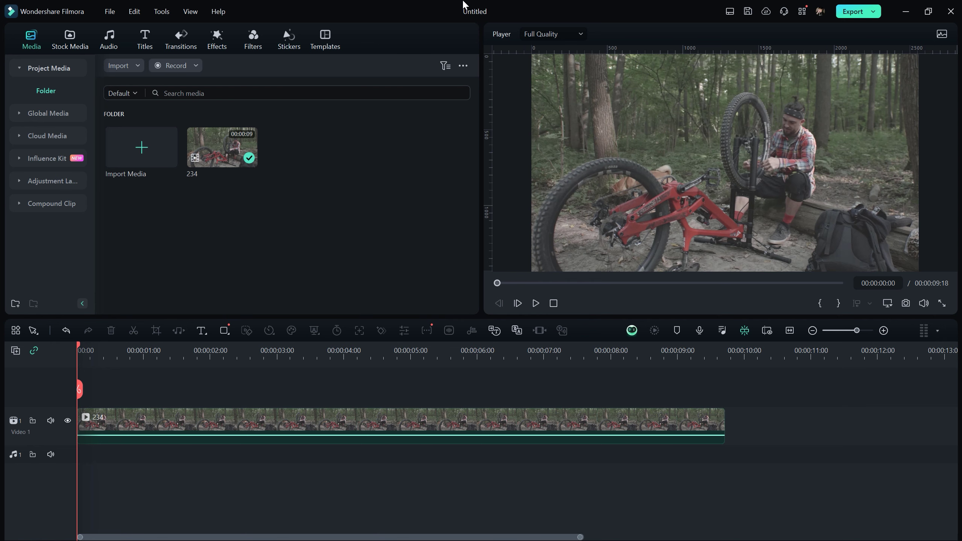
Review the bike clip, then set its uniform speed to 0.81x
key(space)
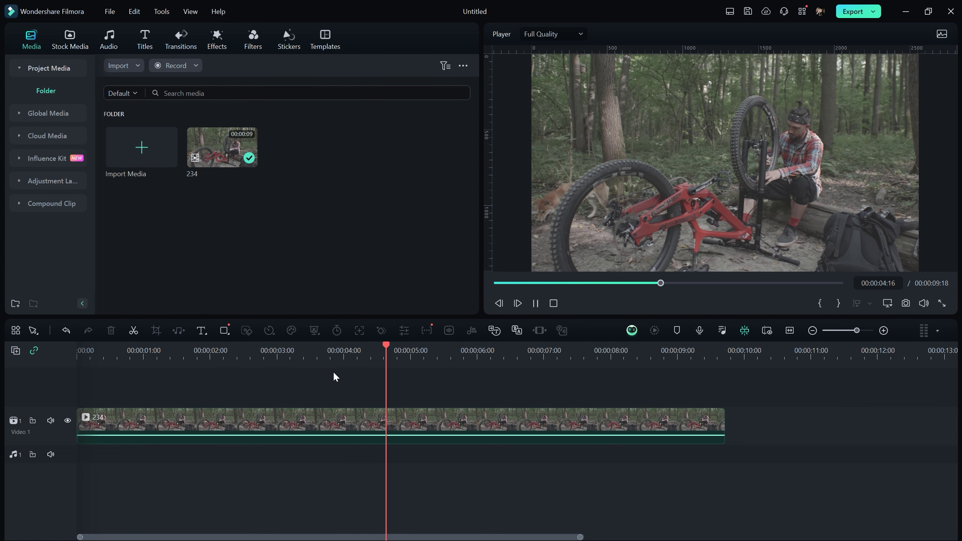
key(space)
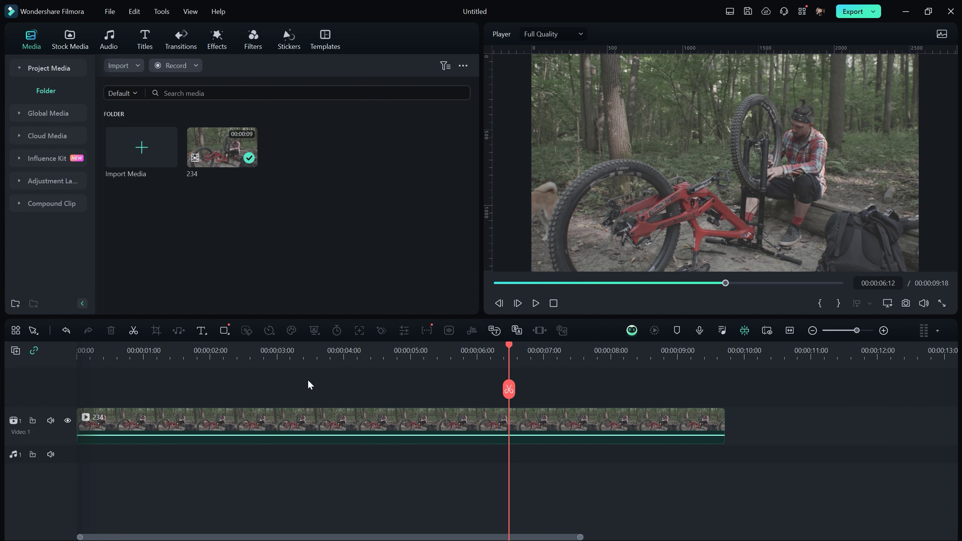
click(299, 420)
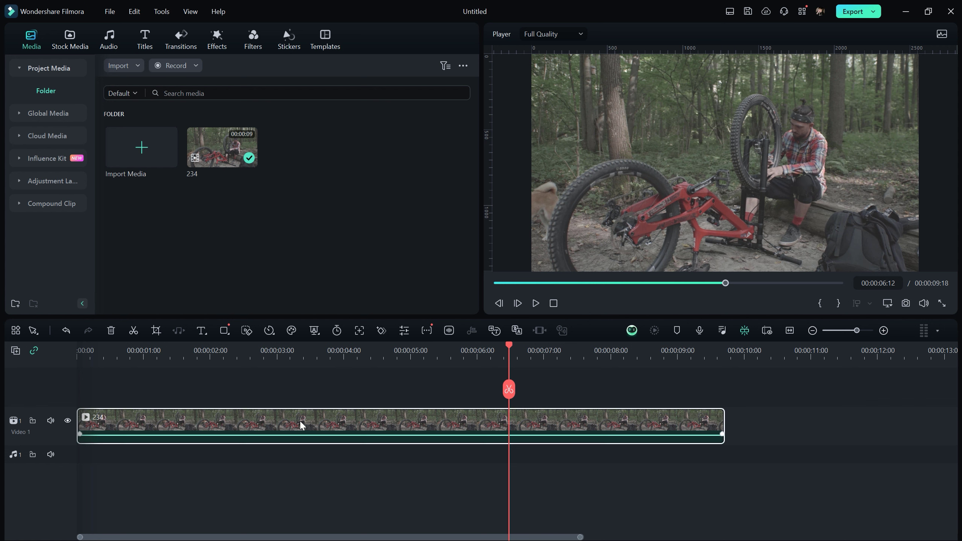
right_click(299, 419)
mouse_move(521, 283)
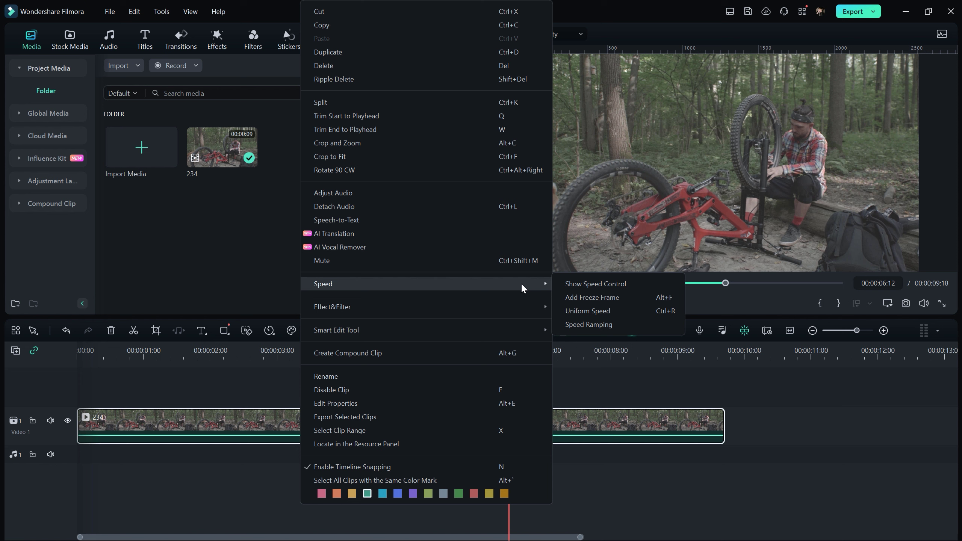
click(643, 311)
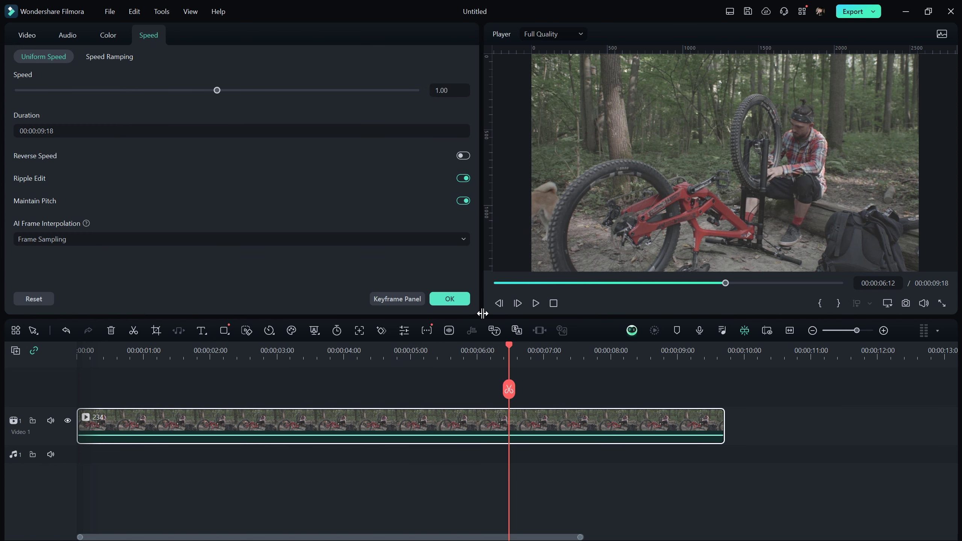
drag(217, 91, 209, 94)
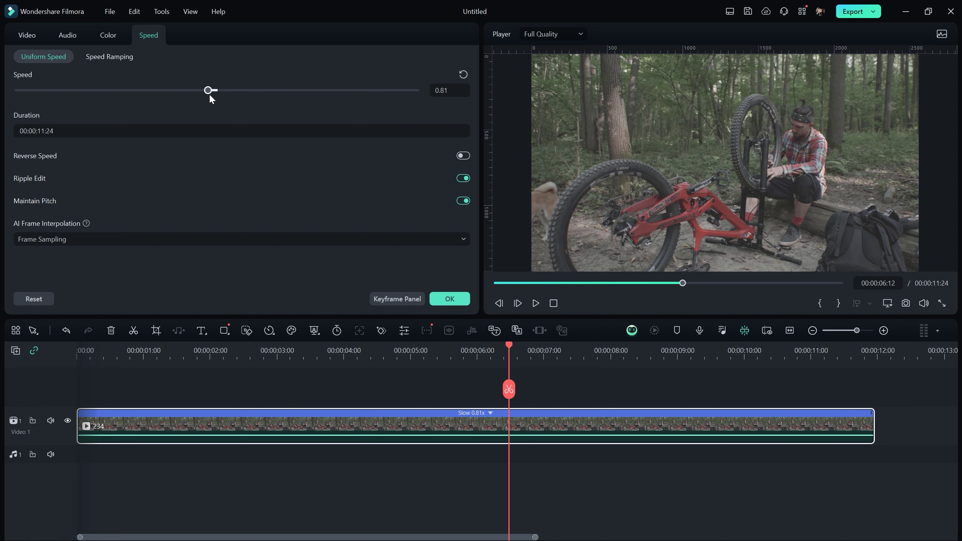
Use Optical Flow frame interpolation for the slowed clip and render a smooth preview
click(336, 236)
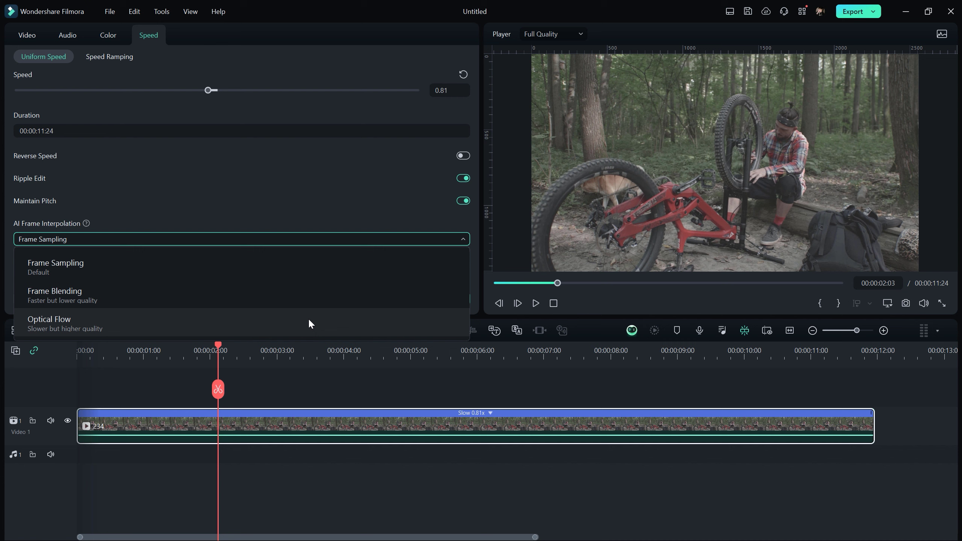
click(273, 329)
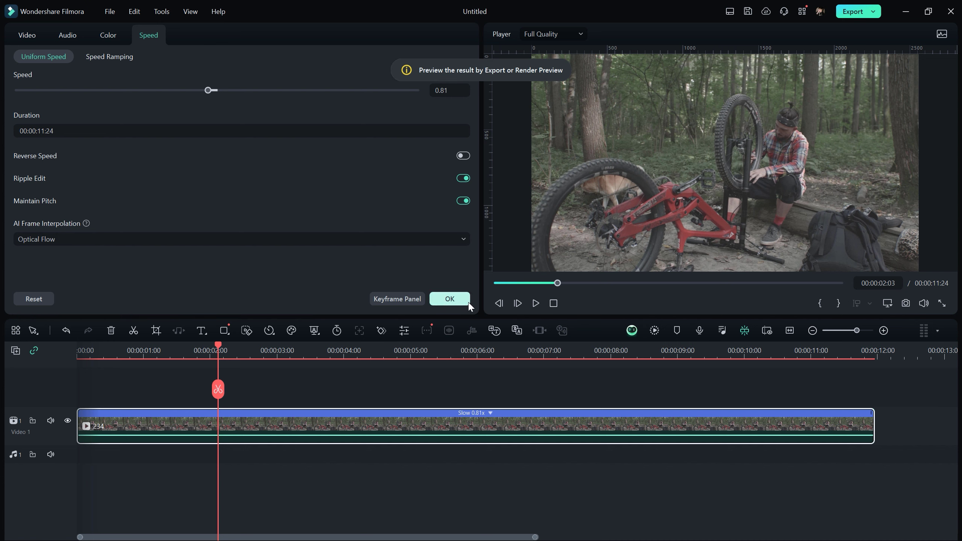
click(449, 299)
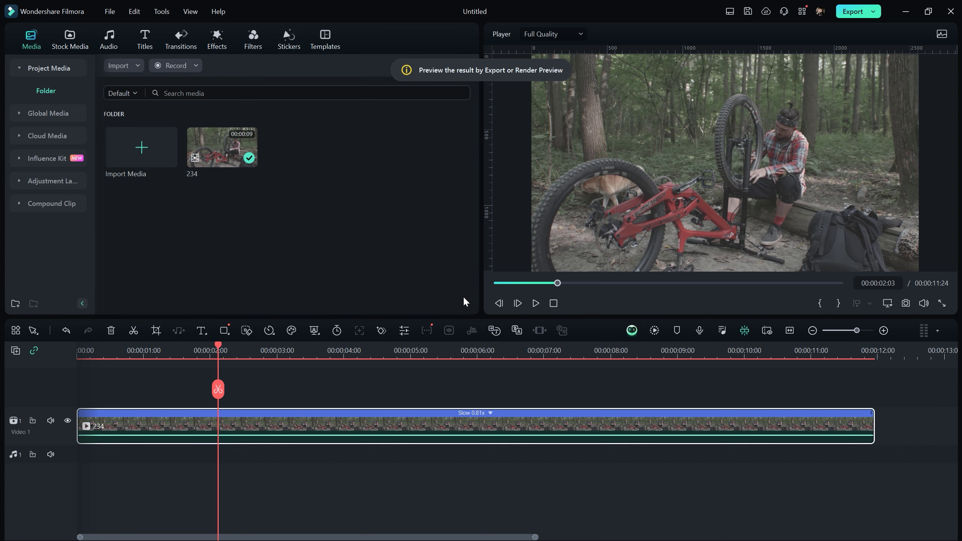
click(655, 330)
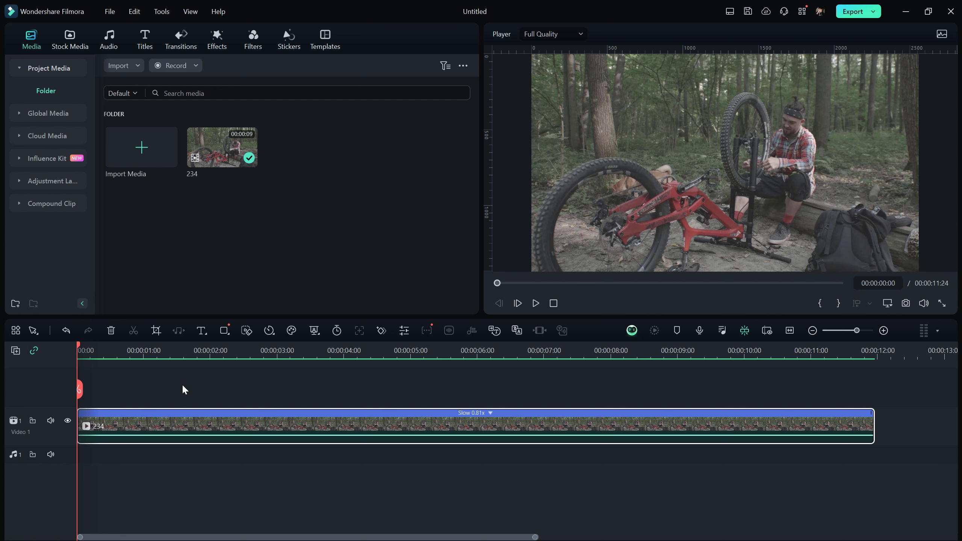
Keyframe clip 234's Transform scale from 100% at its start to 130% near its end, then play it back
double_click(177, 426)
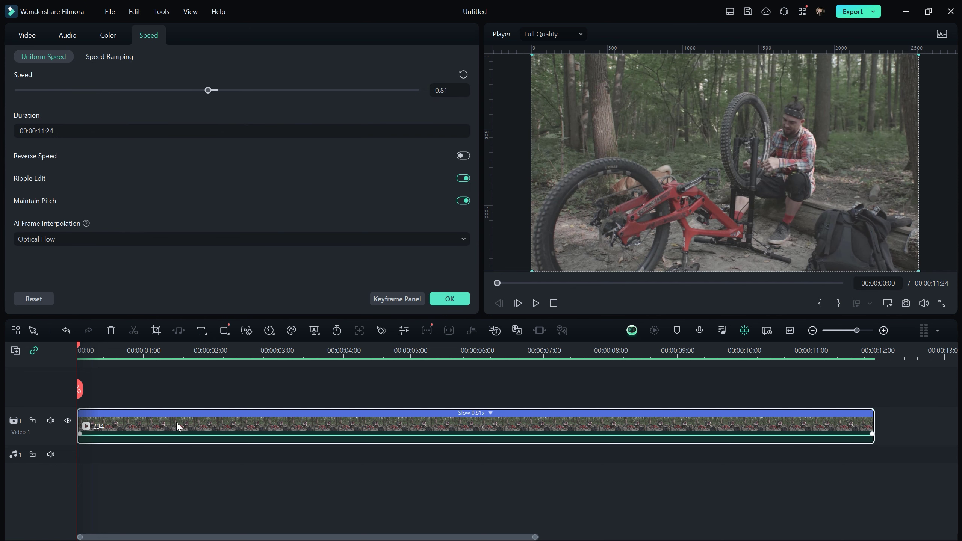
click(31, 36)
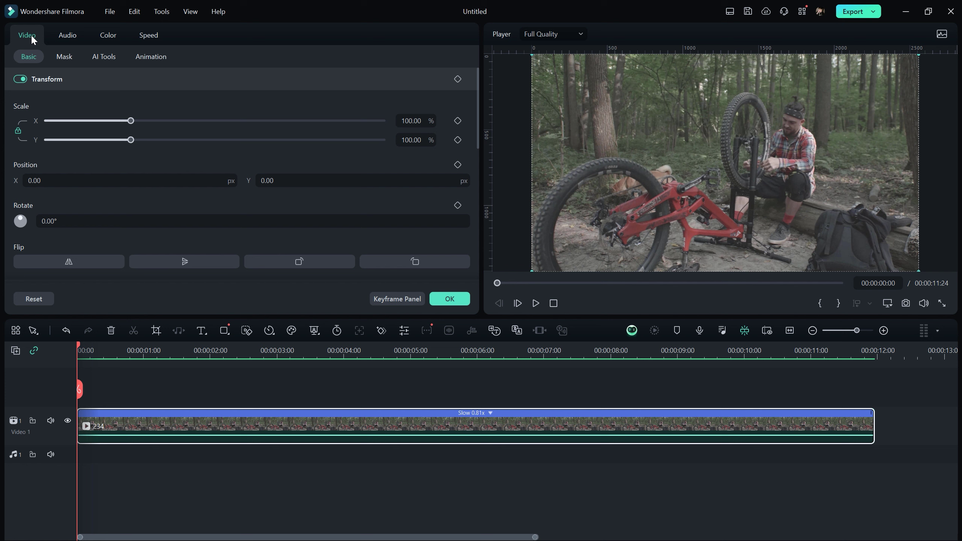
click(458, 79)
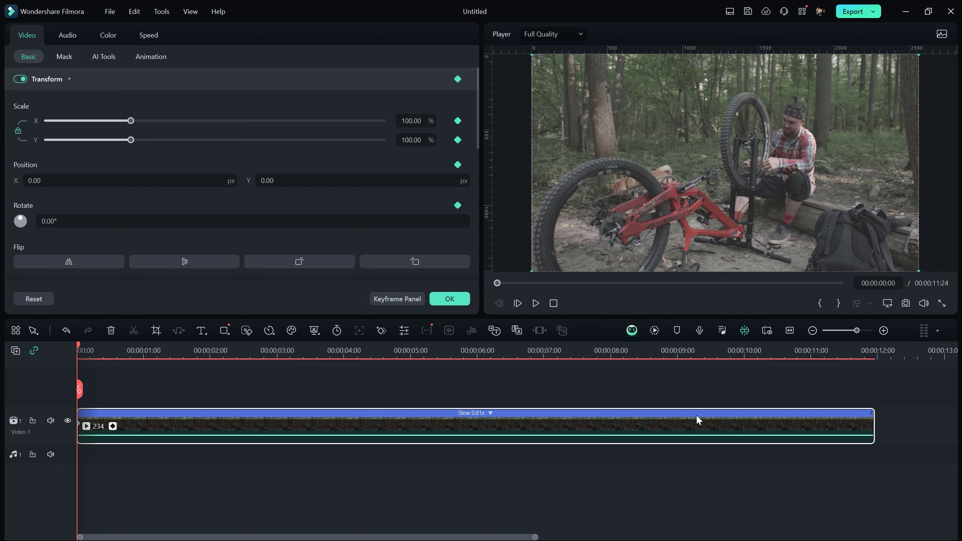
drag(859, 350, 868, 348)
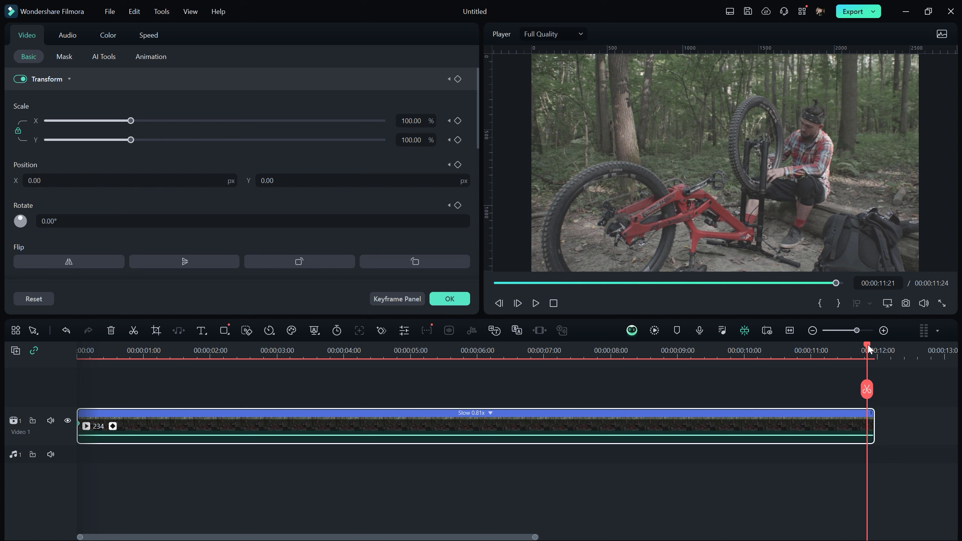
click(417, 120)
key(Return)
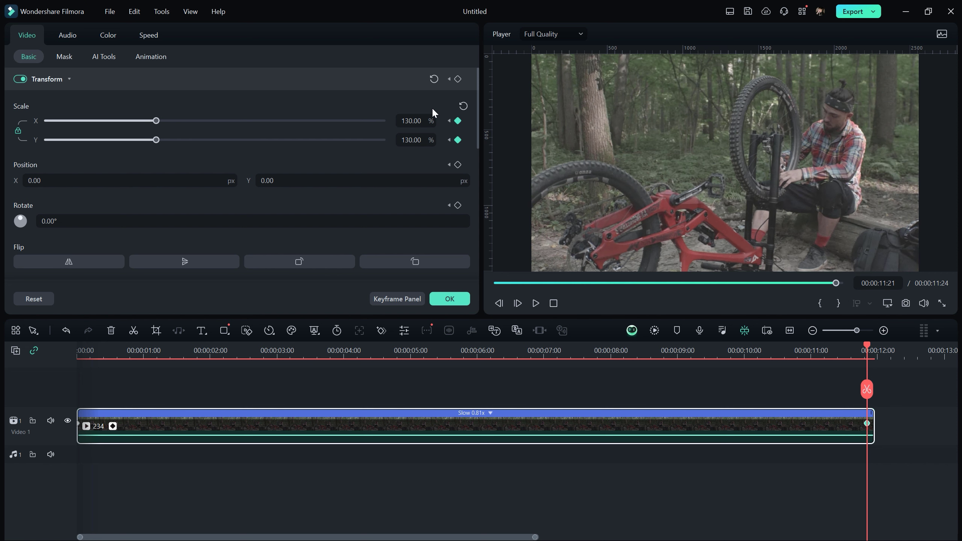
click(416, 119)
text(12)
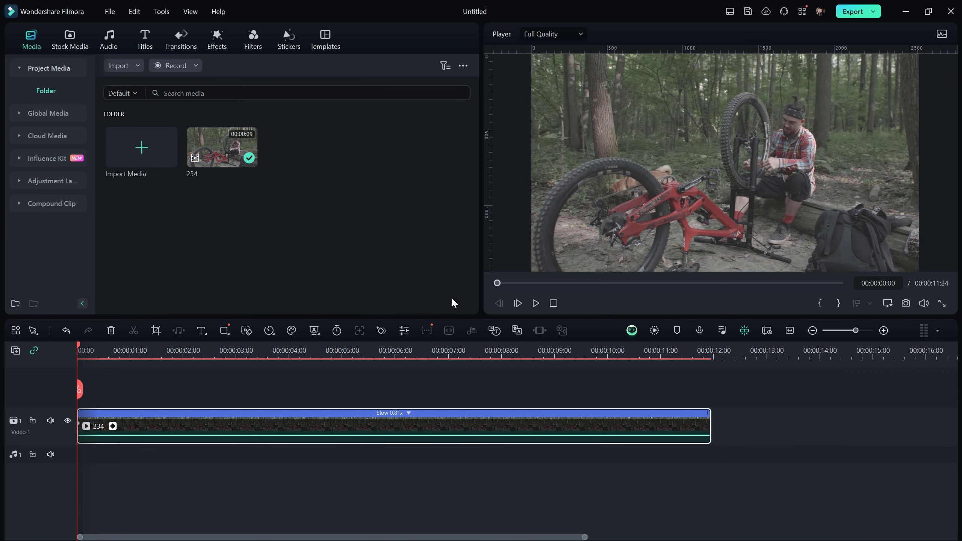
key(space)
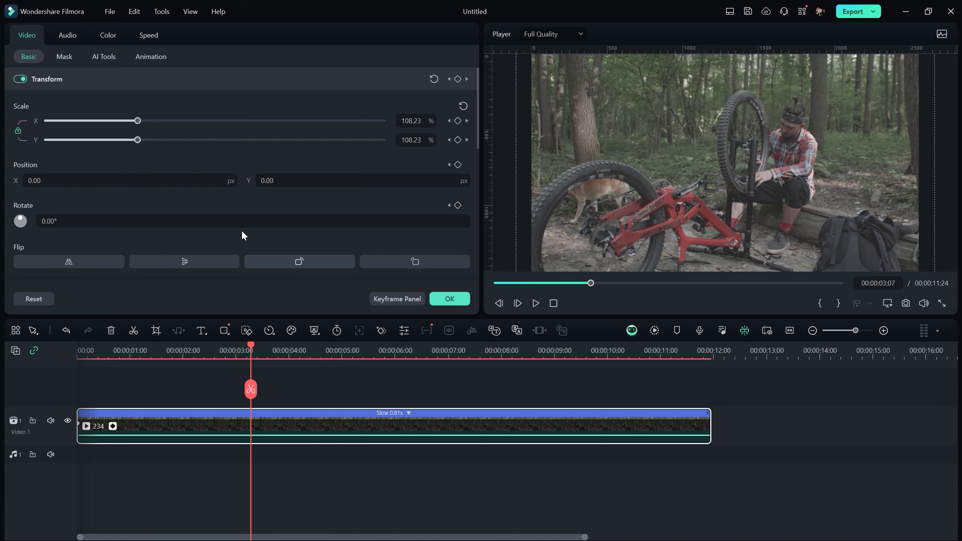
Try the Darken and Far East color presets, then apply Polaroid
click(100, 37)
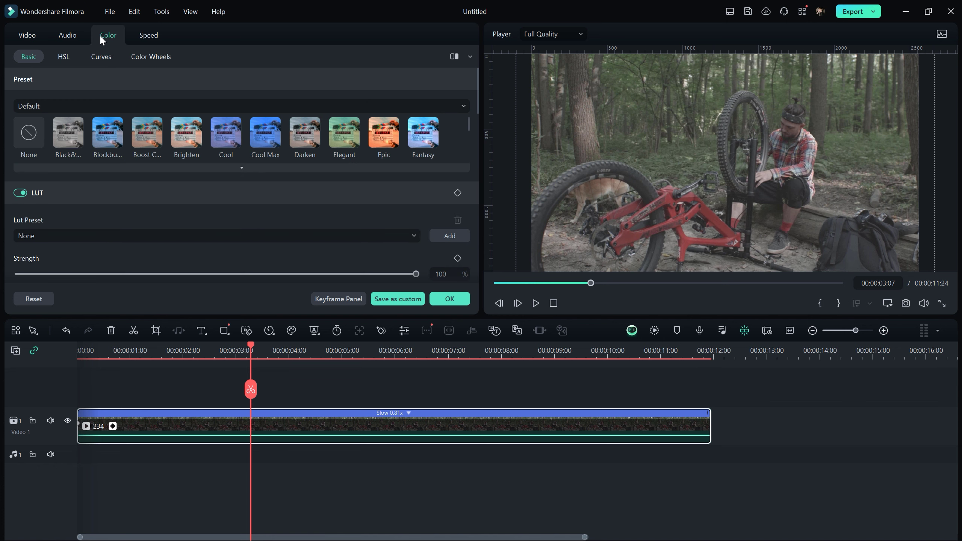
click(257, 170)
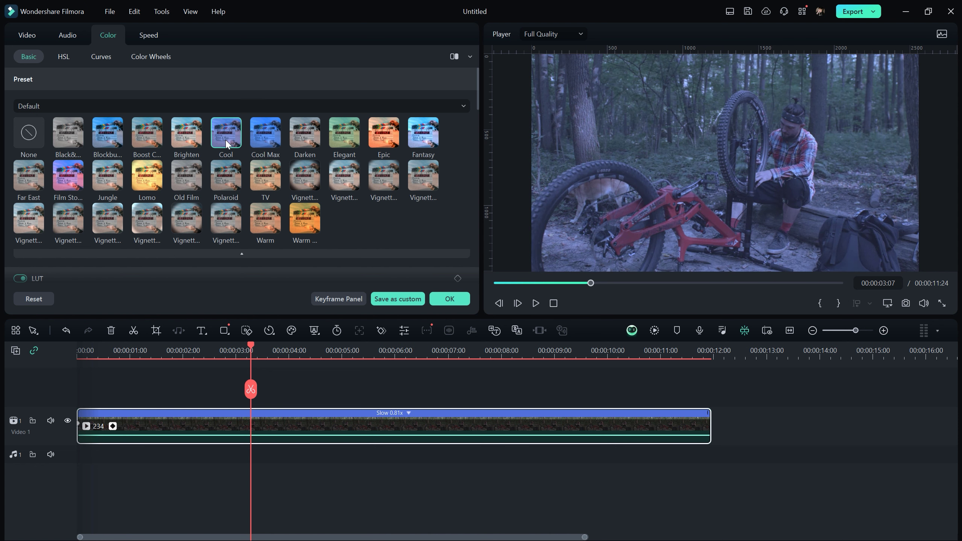
click(313, 141)
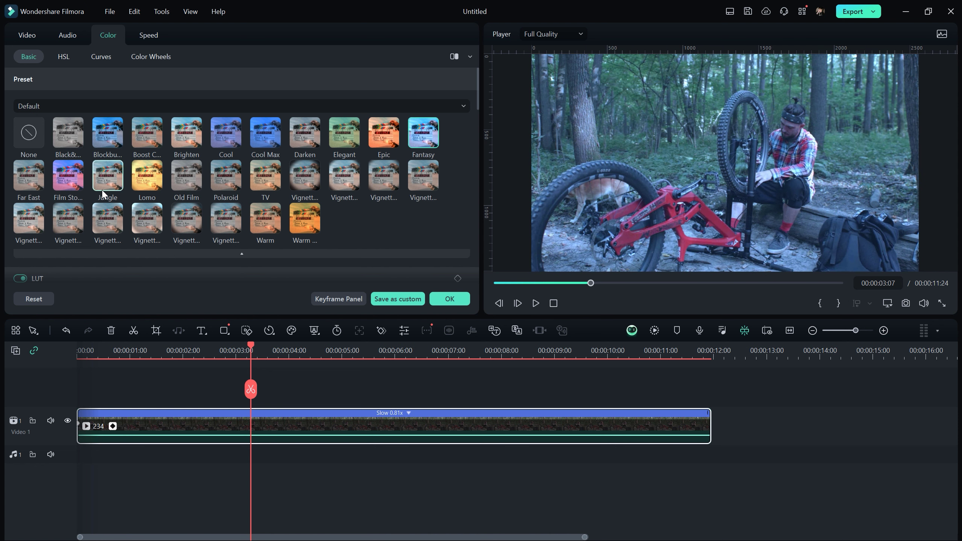
click(28, 176)
click(220, 189)
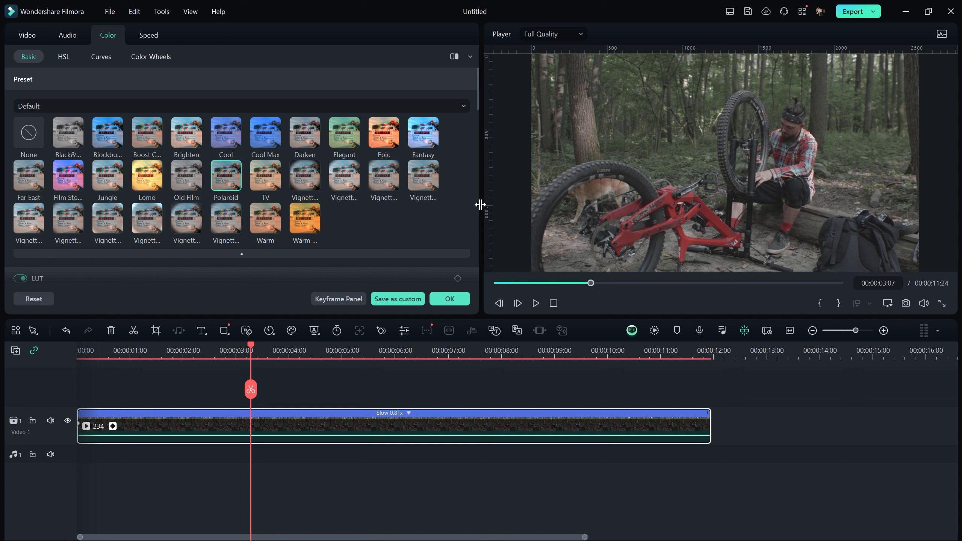
Cool the temperature to -5 and set vibrance 70 and saturation 31
drag(477, 93, 487, 165)
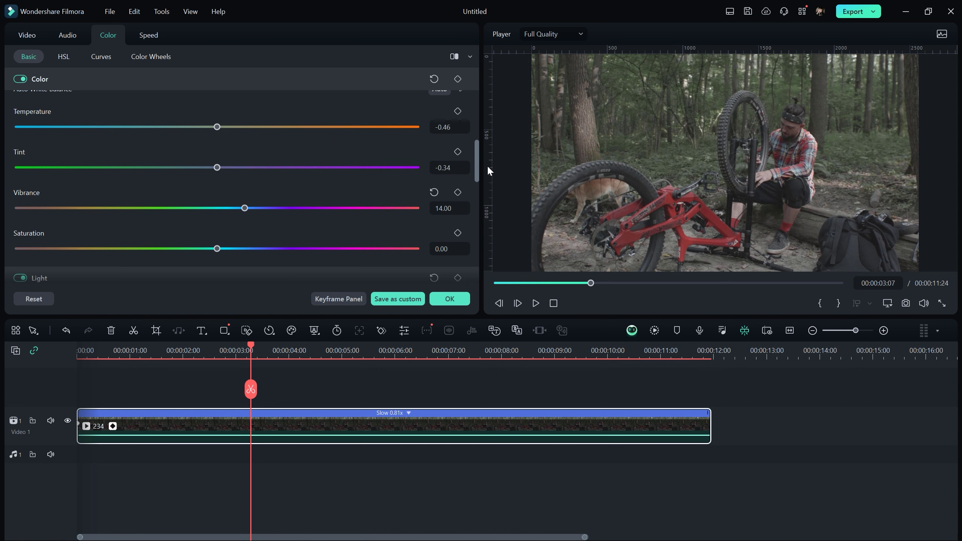
drag(221, 141, 196, 148)
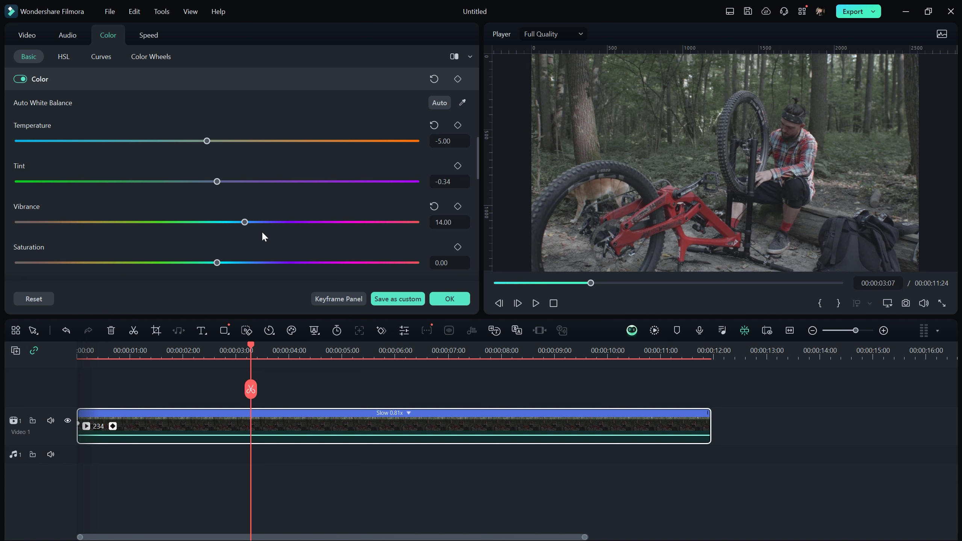
drag(245, 222, 356, 226)
drag(217, 263, 267, 264)
Set contrast 78, highlight 37, shadow 18, white 35 and black -19
drag(476, 169, 476, 204)
drag(217, 146, 242, 148)
mouse_move(217, 186)
mouse_down()
mouse_move(198, 189)
mouse_move(211, 186)
mouse_up()
drag(320, 226, 372, 226)
drag(476, 209, 477, 224)
drag(217, 196, 290, 198)
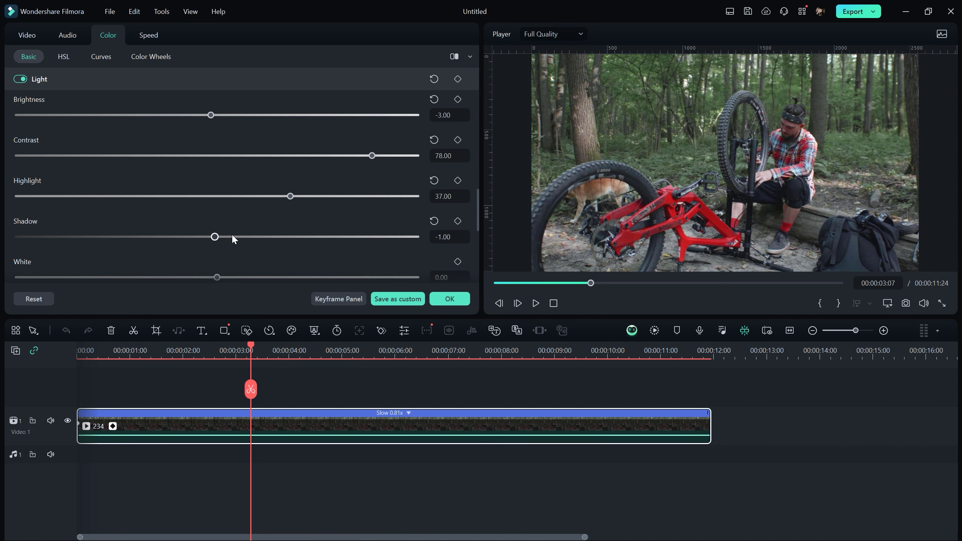
drag(217, 237, 253, 236)
drag(476, 211, 477, 231)
drag(217, 172, 174, 173)
drag(217, 213, 178, 213)
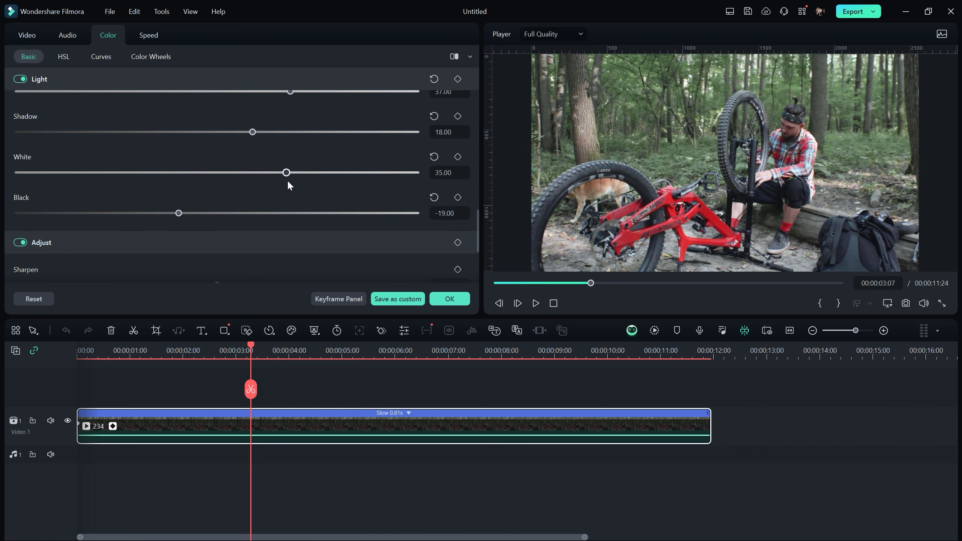
In HSL, lower green luminance to -14 and set orange hue 38, saturation 39
click(63, 57)
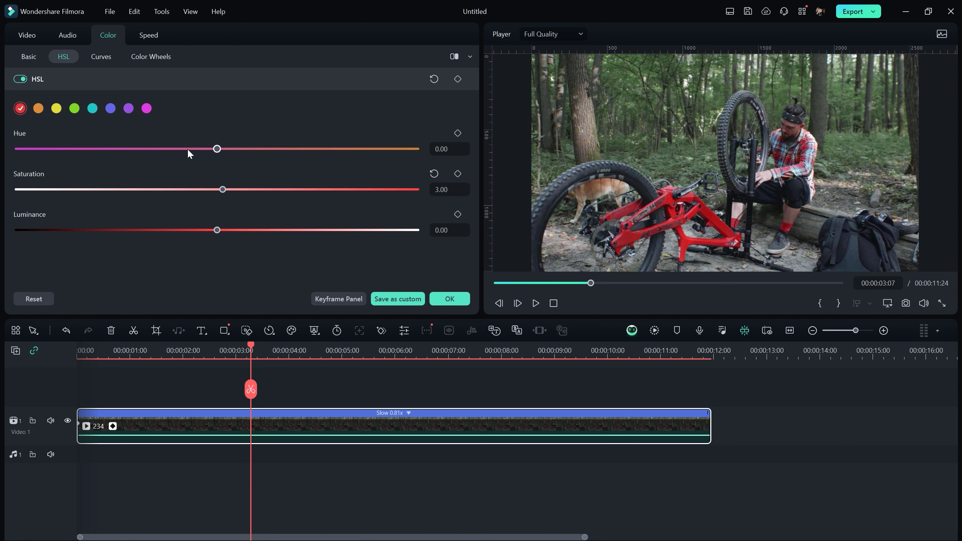
click(74, 107)
drag(135, 189, 229, 189)
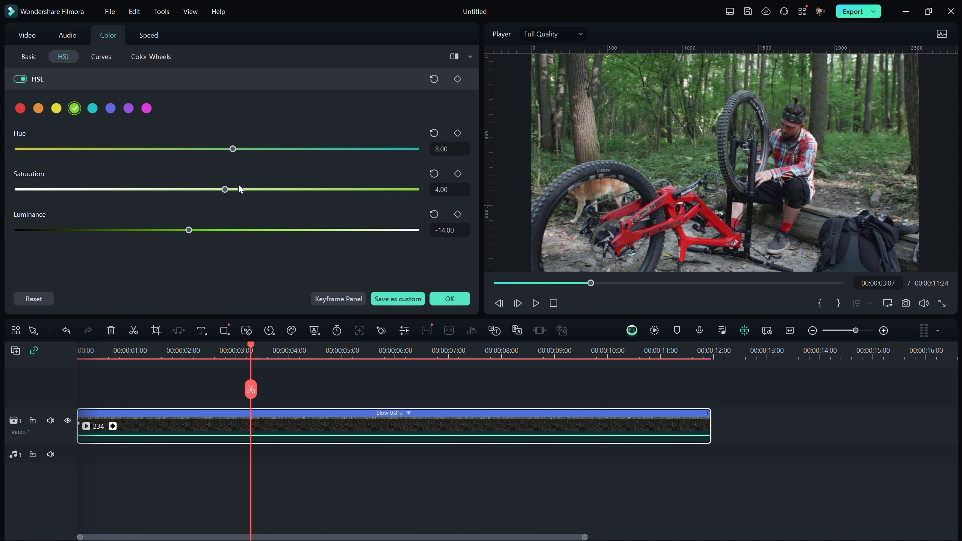
click(39, 107)
drag(217, 149, 292, 149)
drag(266, 189, 198, 189)
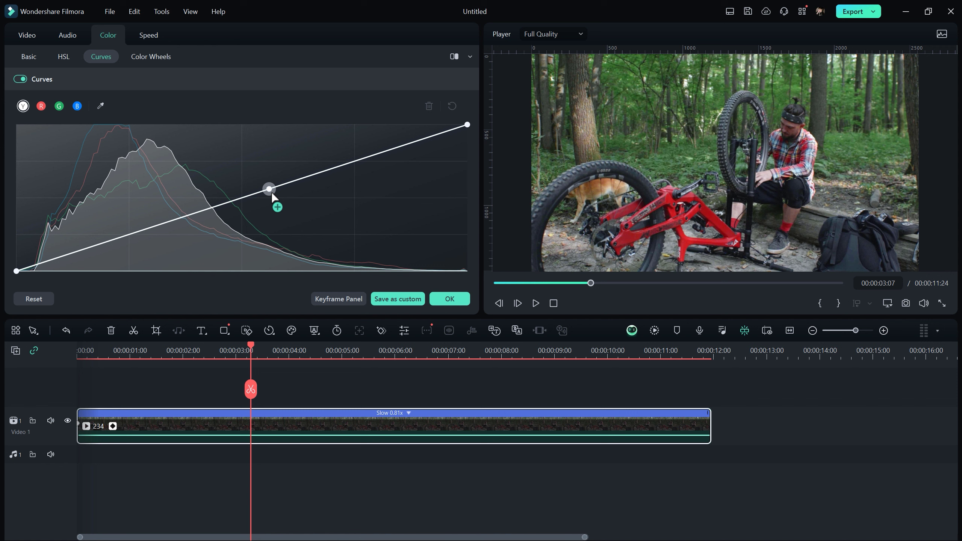
Add three points to brighten the tone curve, check the Color Wheels, and apply the grade
click(269, 188)
click(165, 217)
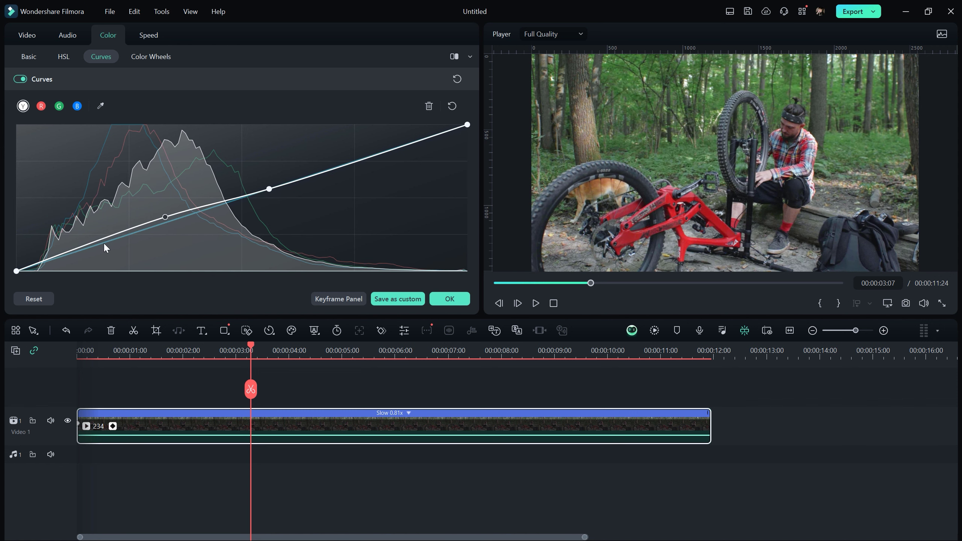
click(112, 236)
click(151, 57)
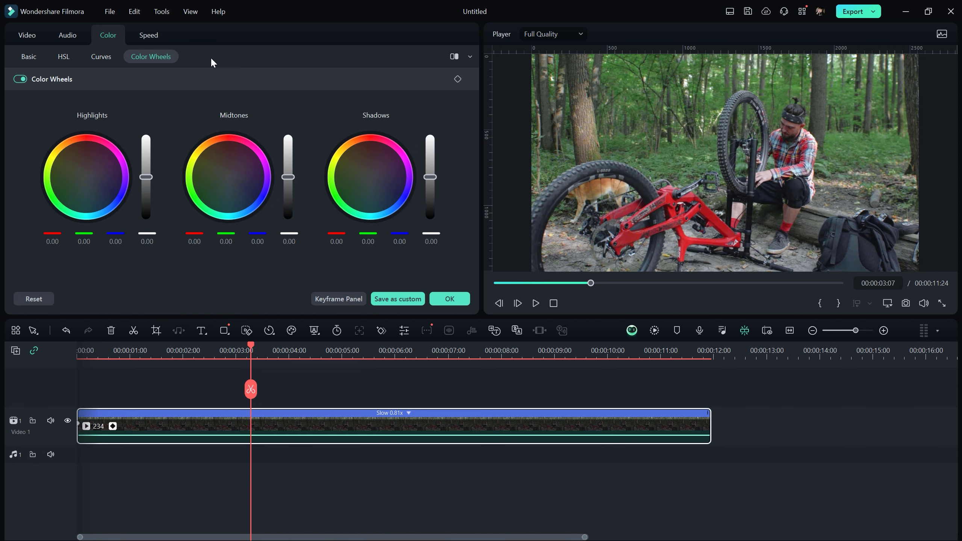
click(450, 300)
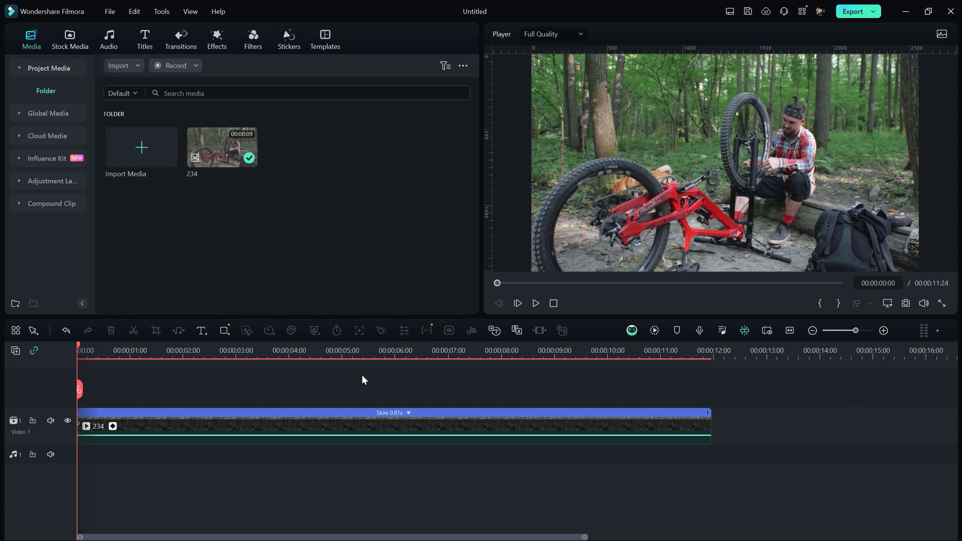
Place the Cinema 21:9 effect on the track above the clip, stretched to its full length
click(217, 38)
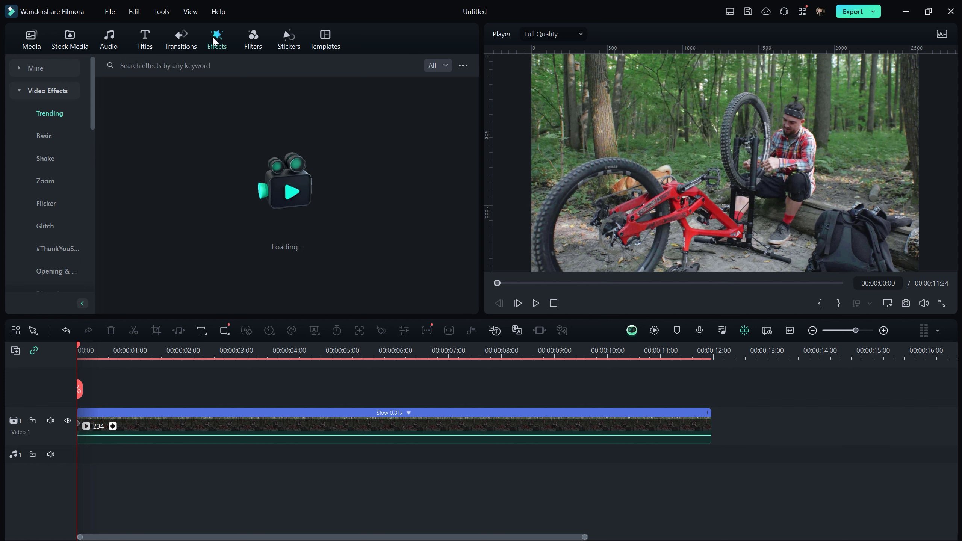
click(179, 68)
text(cinema)
key(Return)
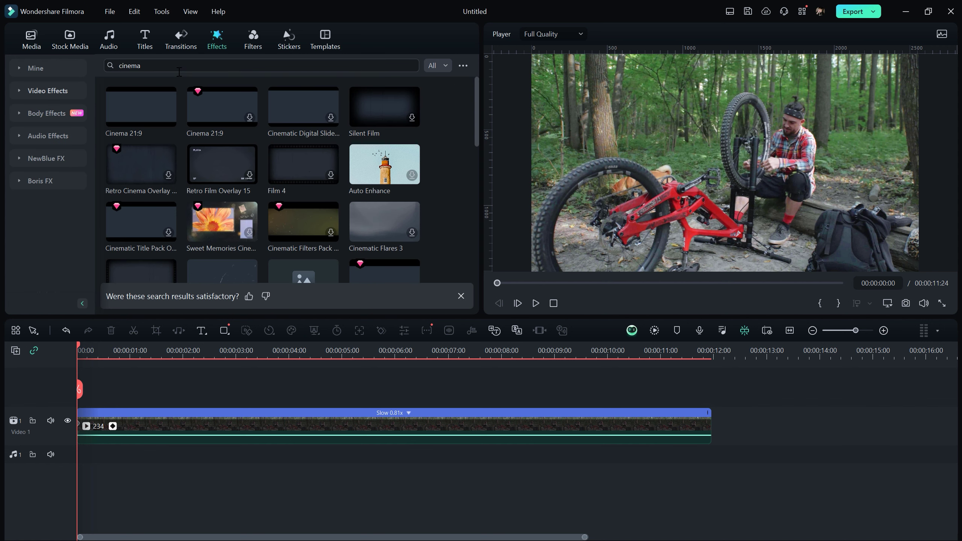
click(142, 118)
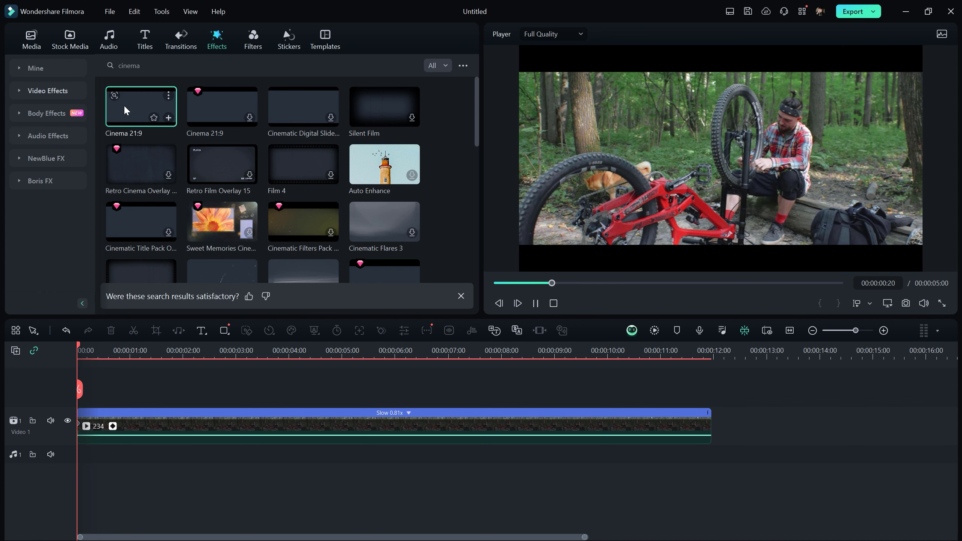
drag(124, 104, 68, 387)
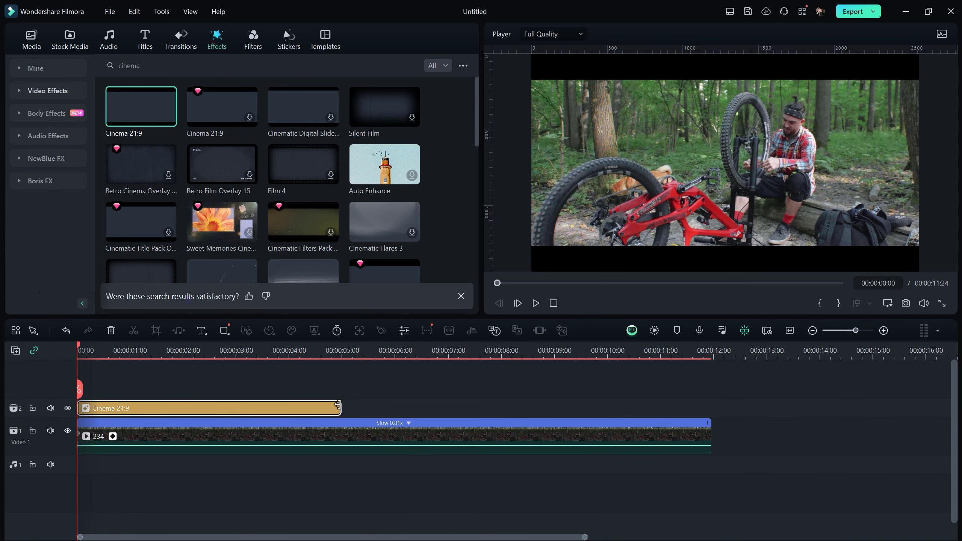
drag(339, 408, 710, 408)
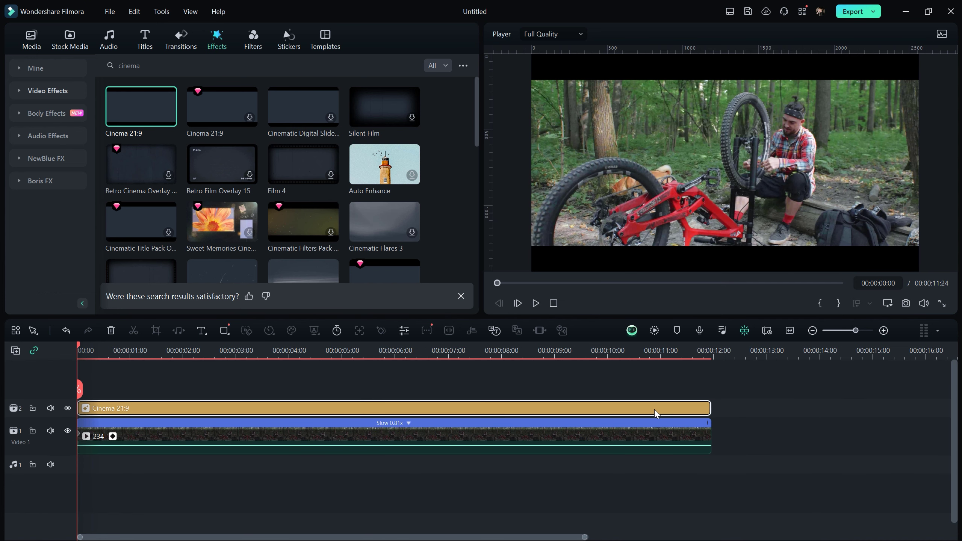
Reduce the letterbox bar height slightly, then scrub the clip to check the bars
double_click(657, 412)
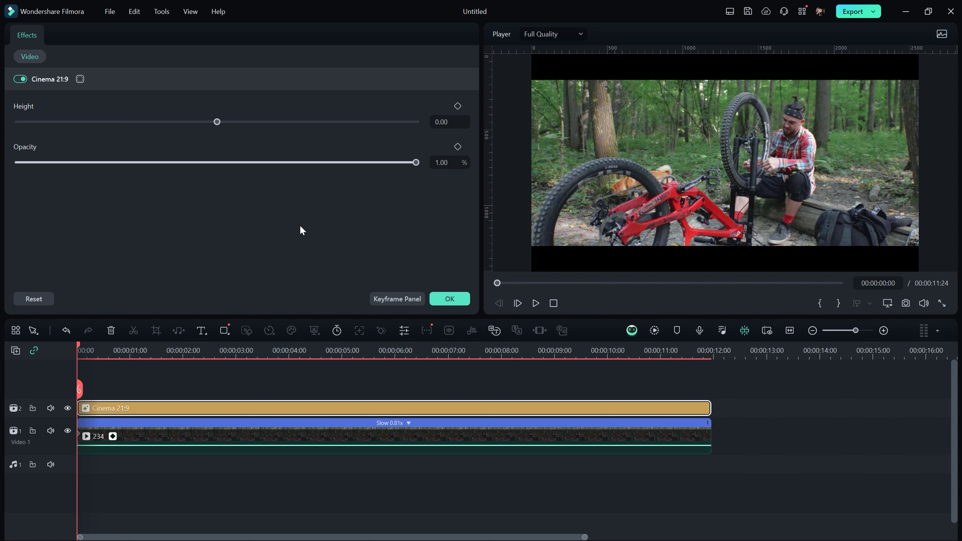
mouse_move(220, 129)
mouse_down()
mouse_move(88, 122)
mouse_move(206, 129)
mouse_up()
click(449, 299)
drag(101, 367, 433, 369)
drag(530, 371, 78, 373)
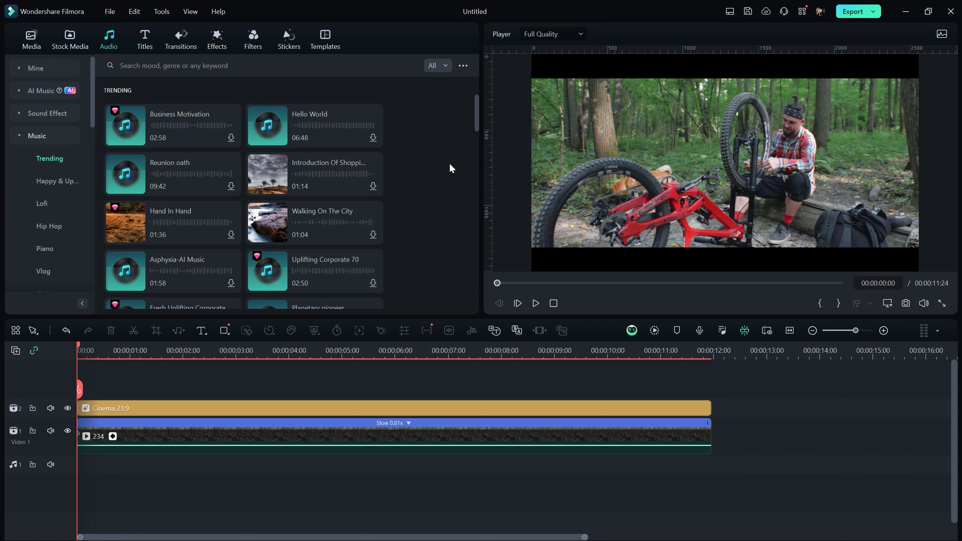
Scroll through the music library tracks, ending on Cinematic titles like 'Lively Inn' and 'Golden Years'
scroll(450, 162, down, 10)
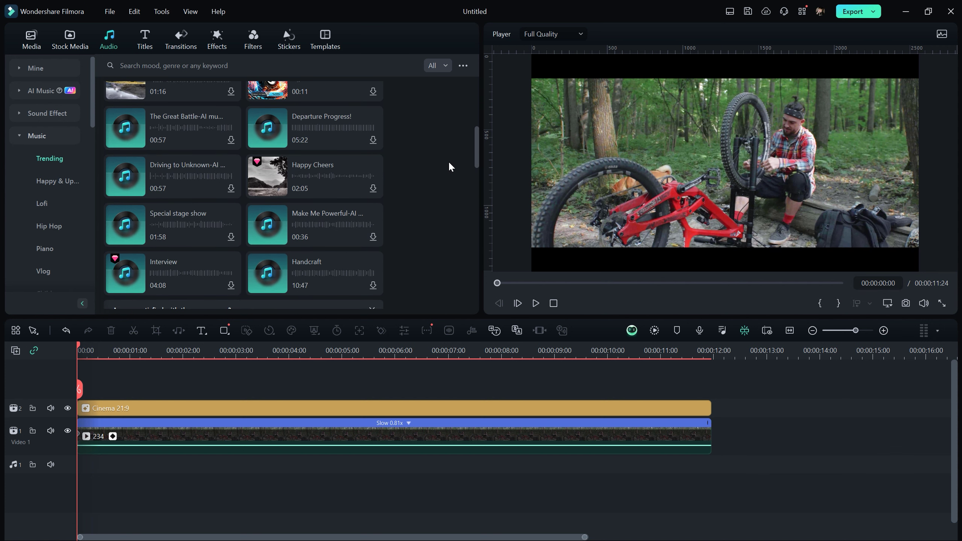
scroll(449, 165, down, 5)
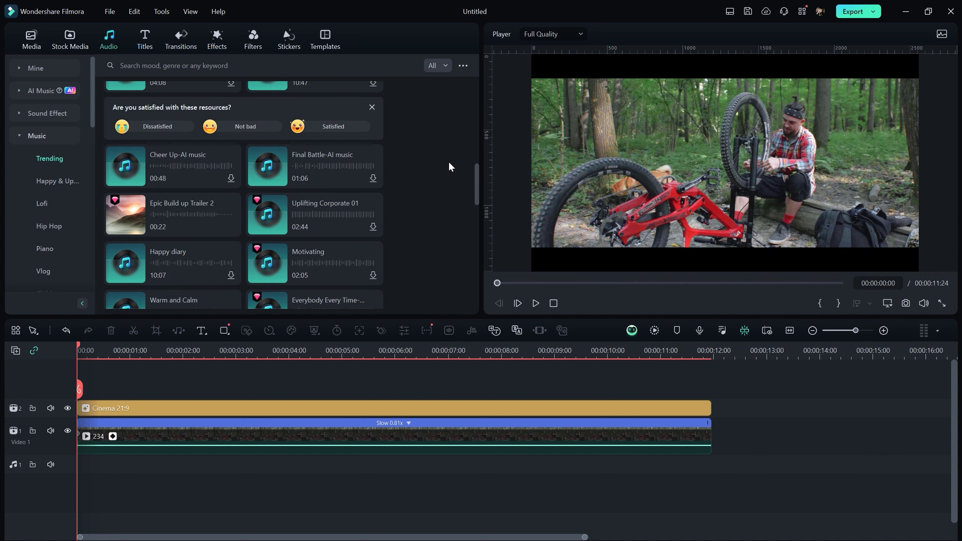
scroll(448, 161, down, 5)
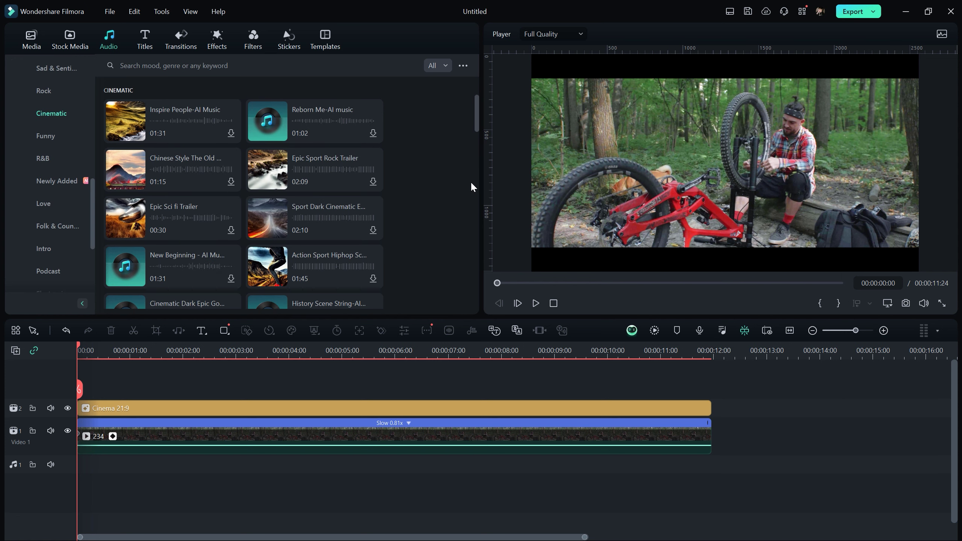
scroll(463, 179, down, 5)
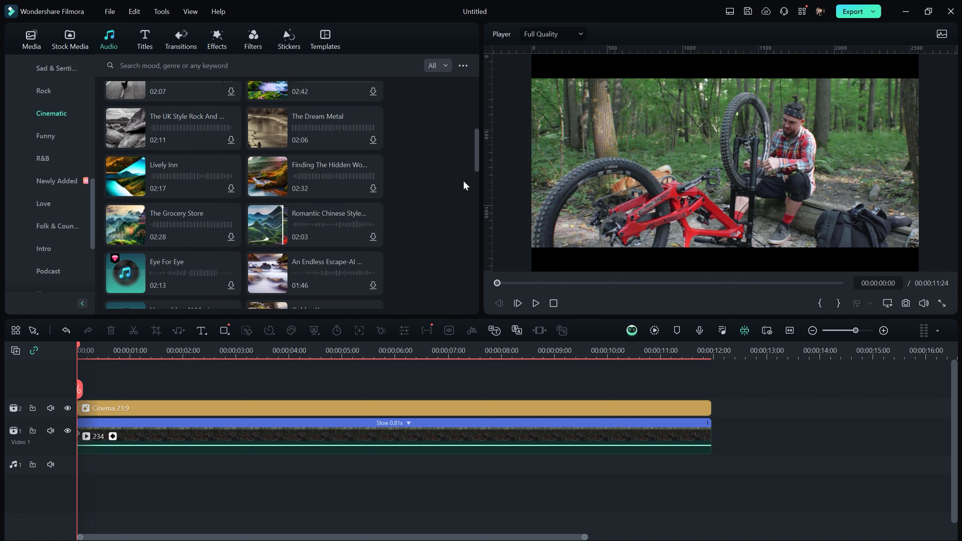
scroll(466, 185, down, 2)
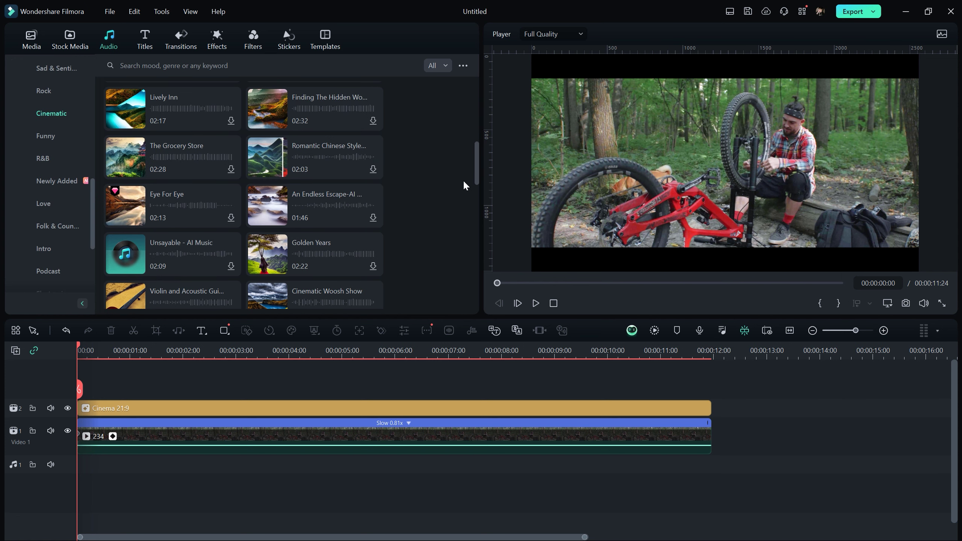